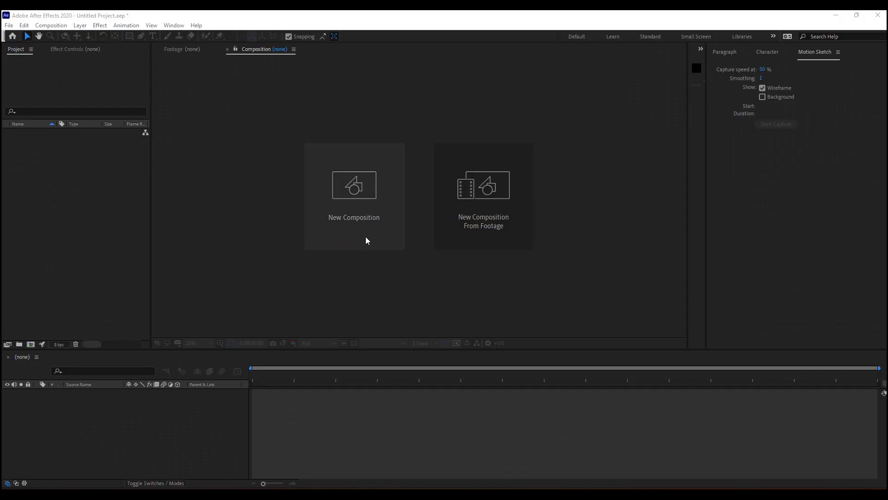
Step: Create a new composition named Ball with a Royal Blue background colour
click(366, 240)
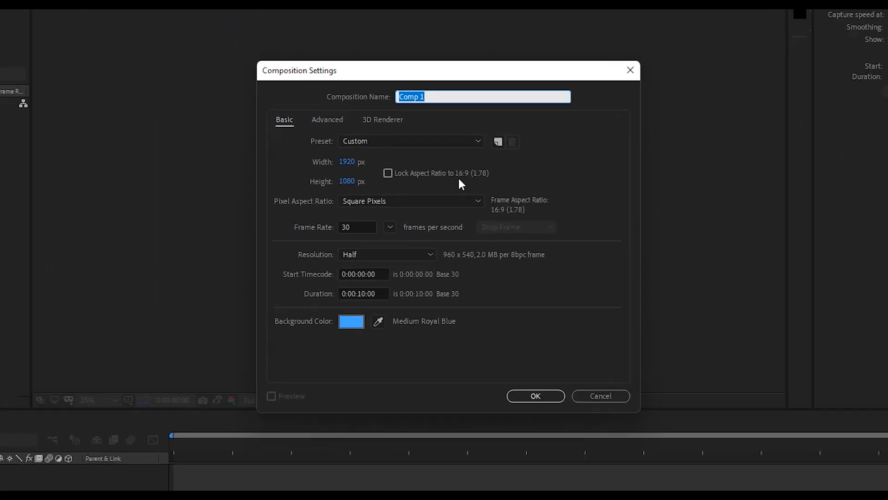
drag(430, 103, 393, 98)
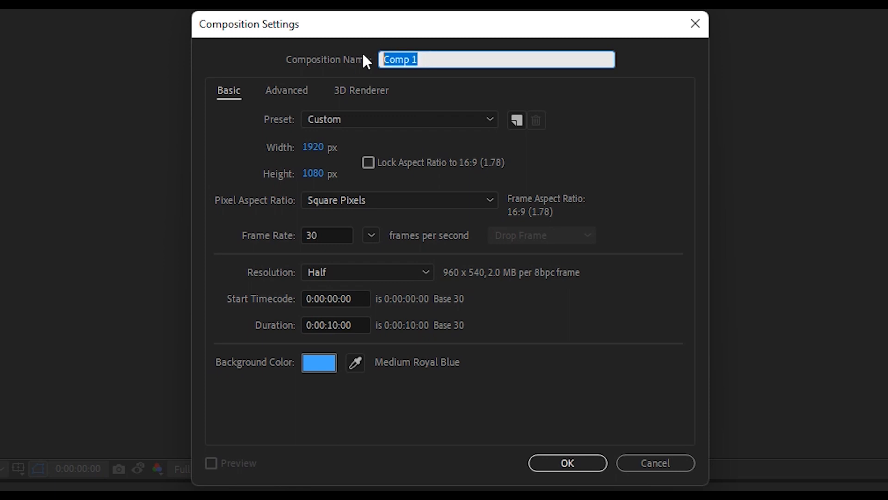
text(Ball)
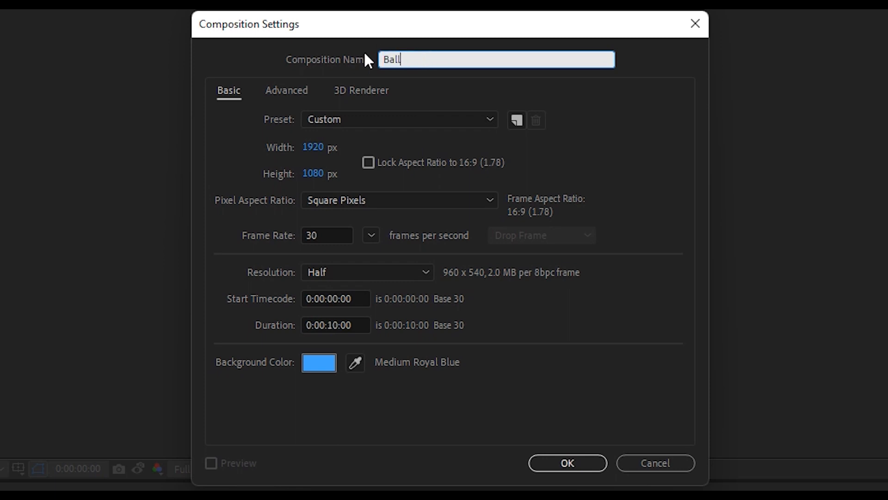
click(660, 131)
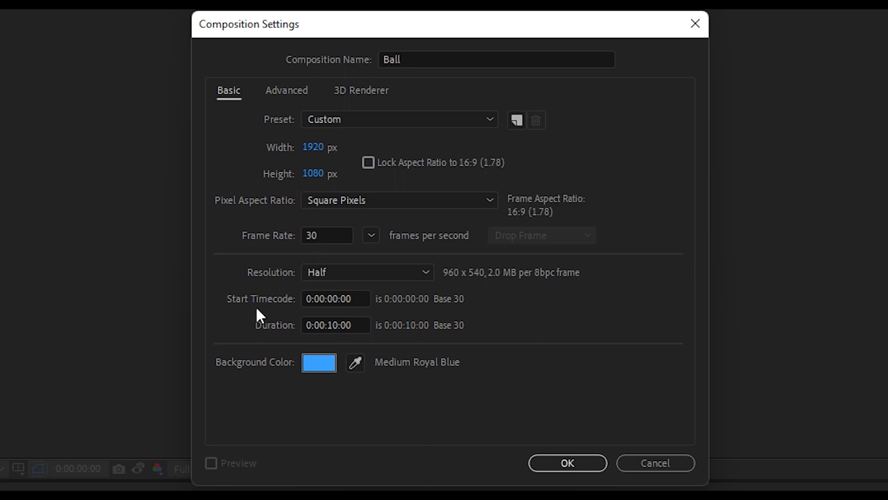
click(321, 367)
key(Return)
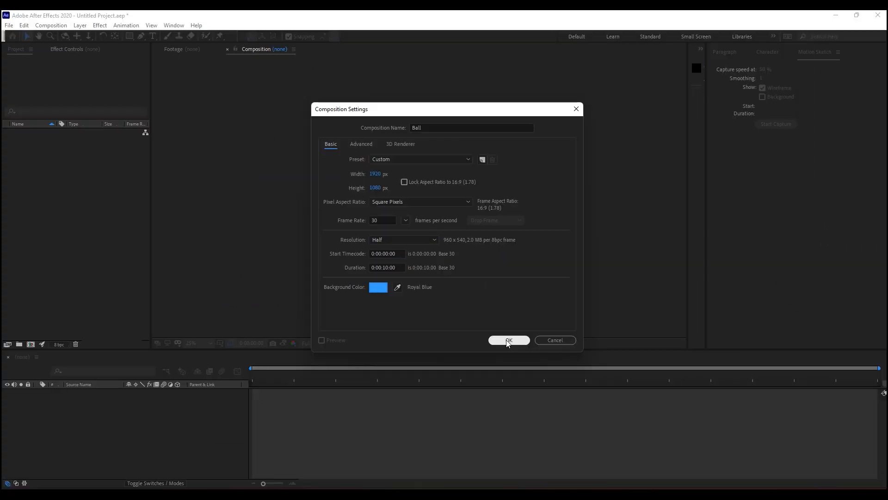
click(508, 340)
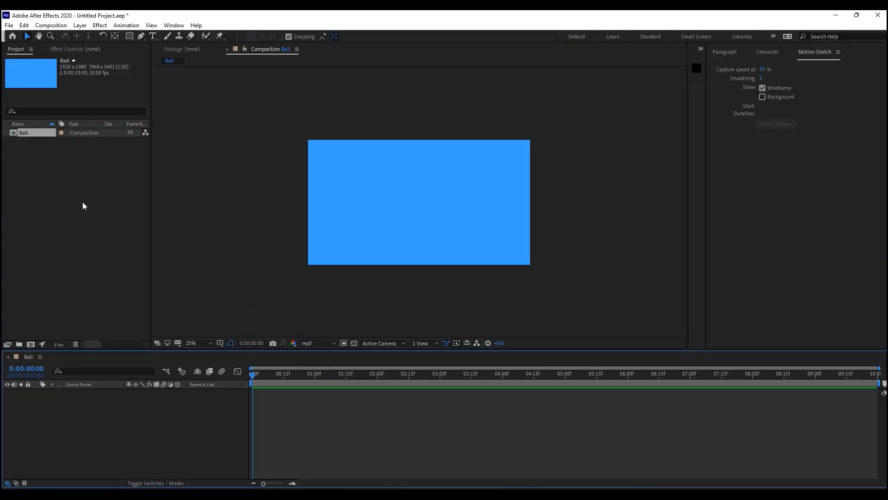
Step: Import the Red Ball PNG from the Desktop and add it as a layer in the Ball composition
double_click(49, 192)
scroll(262, 151, down, 5)
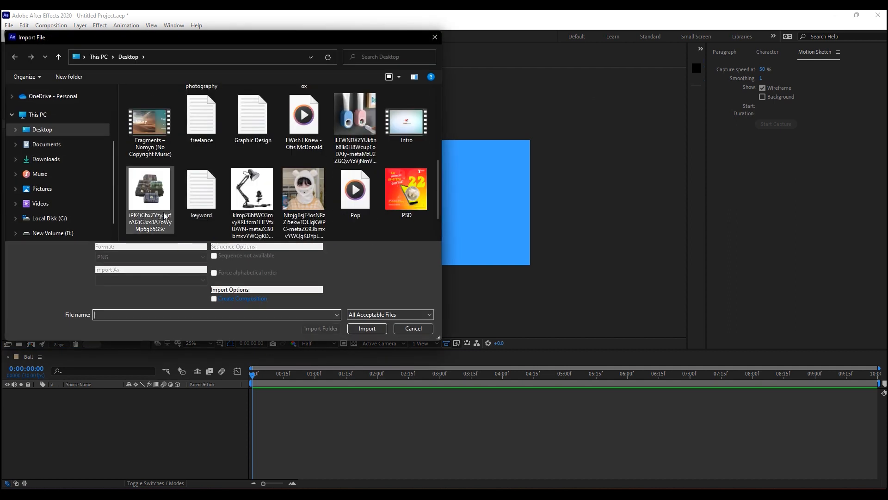
click(152, 200)
double_click(152, 200)
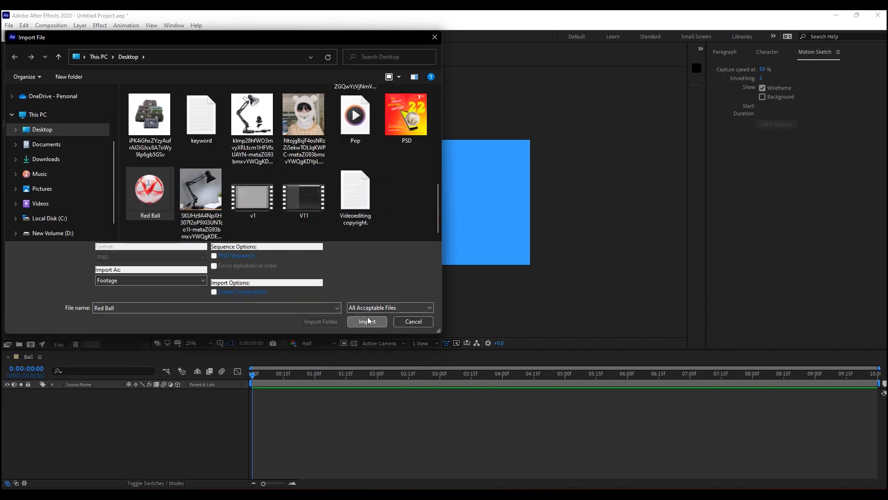
drag(29, 141, 34, 200)
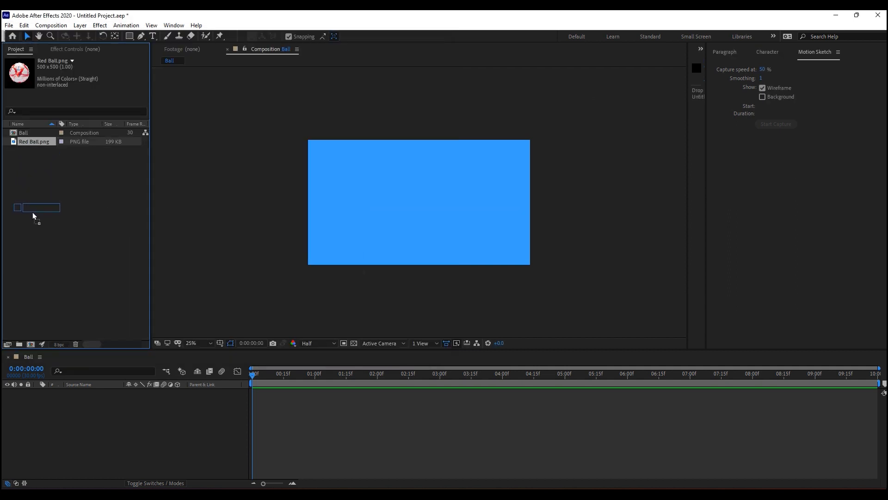
drag(20, 301, 51, 395)
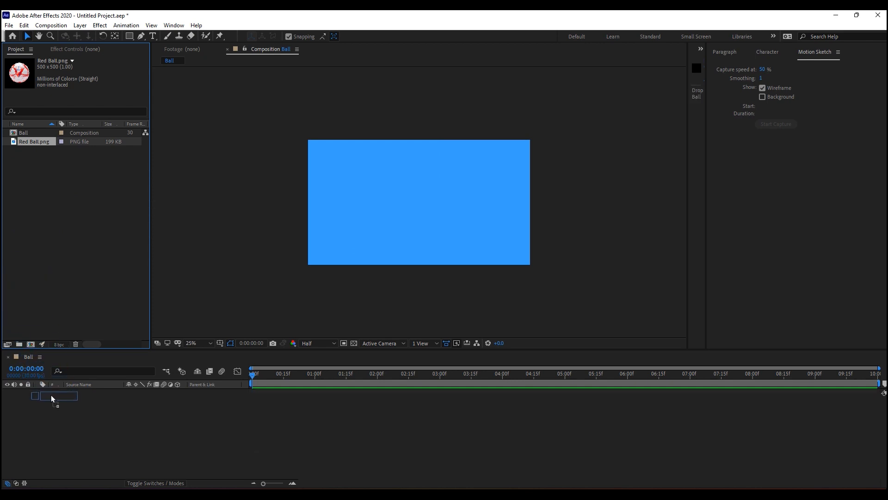
scroll(406, 243, up, 1)
scroll(406, 243, down, 2)
scroll(406, 243, up, 2)
scroll(410, 240, down, 1)
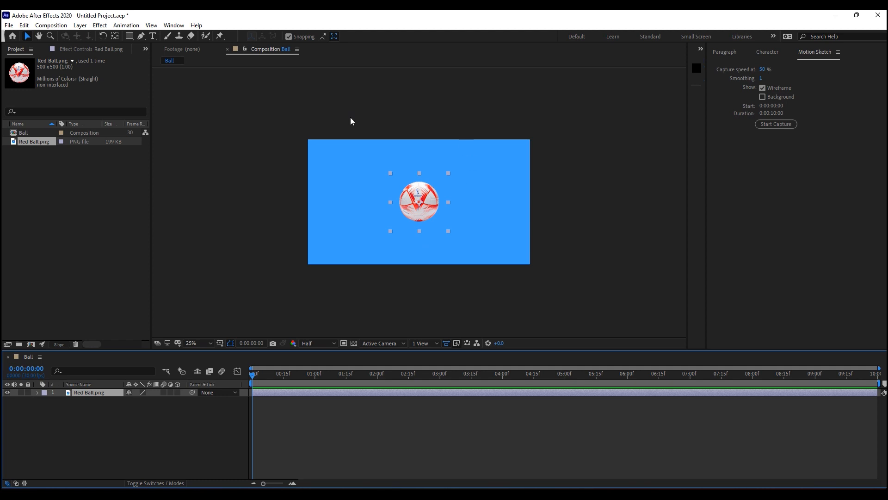
scroll(387, 221, up, 2)
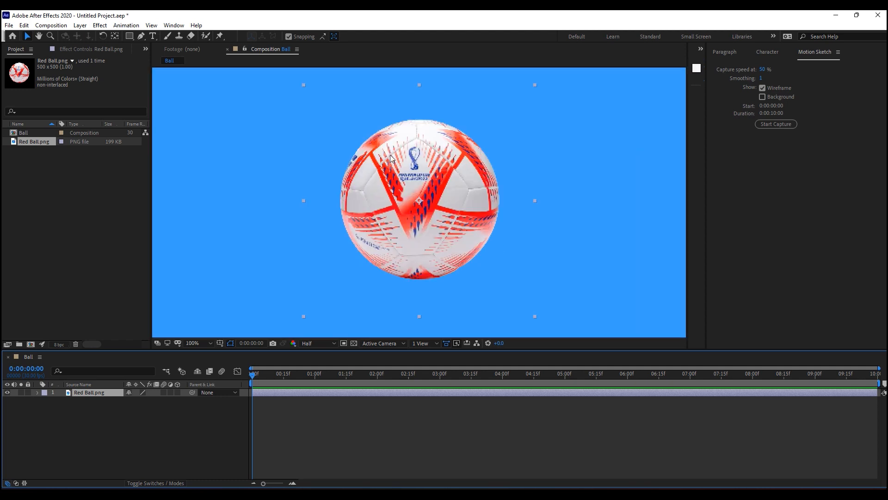
scroll(433, 174, down, 3)
scroll(424, 166, up, 2)
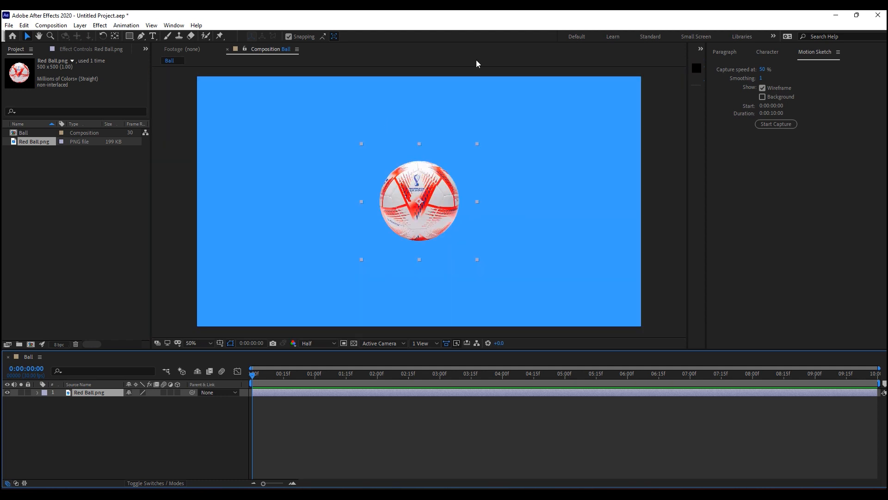
Step: Close the Motion Sketch panel and open it again
click(838, 52)
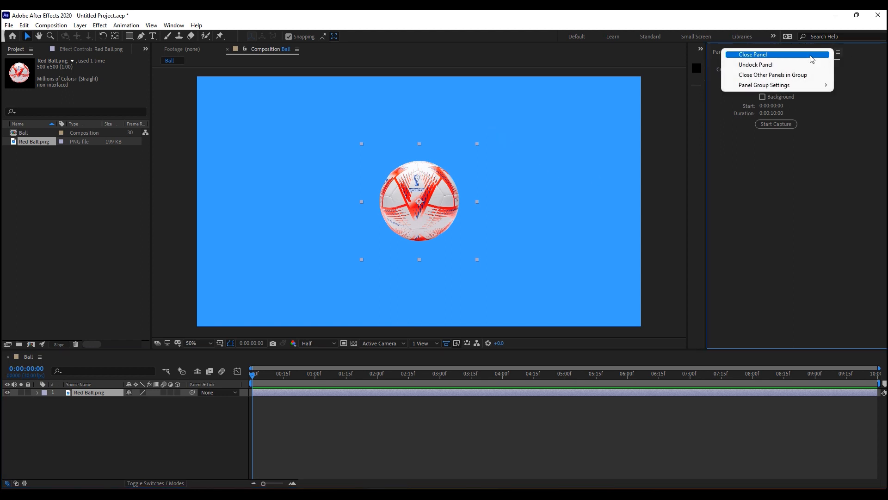
click(811, 55)
click(180, 26)
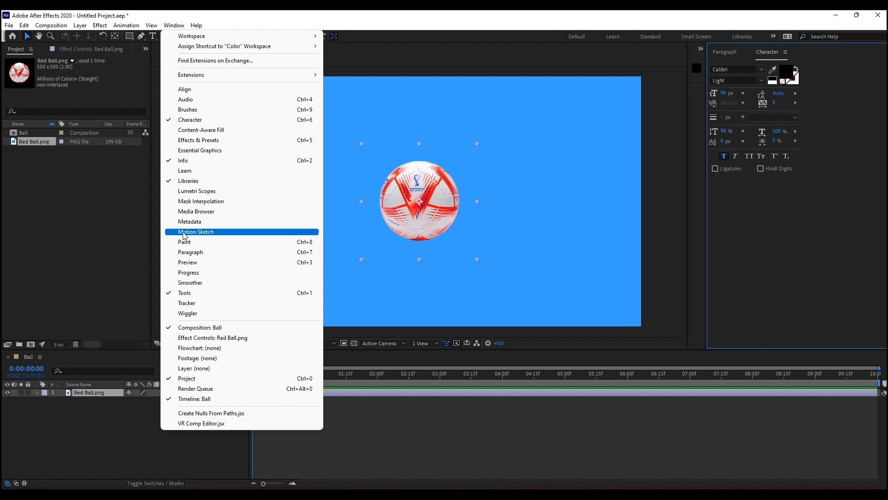
click(184, 232)
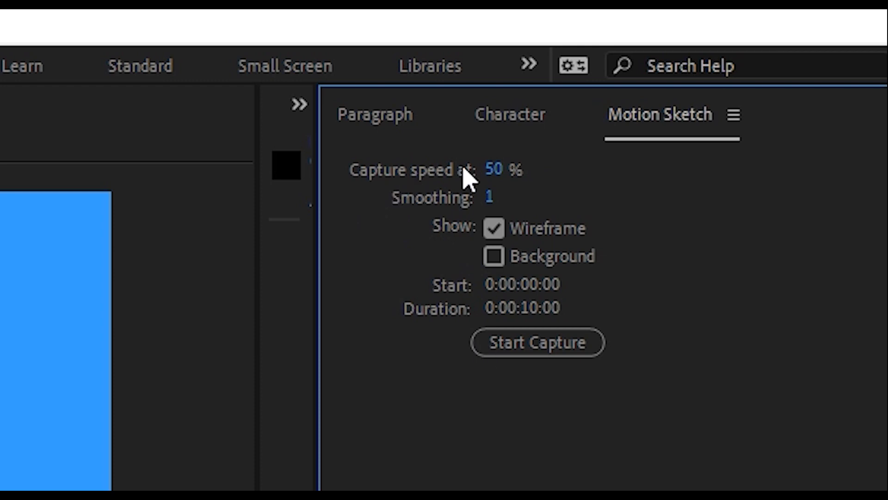
Step: Set the Motion Sketch capture speed to 100% and record a freehand looping motion path for the Red Ball layer
click(507, 170)
text(1)
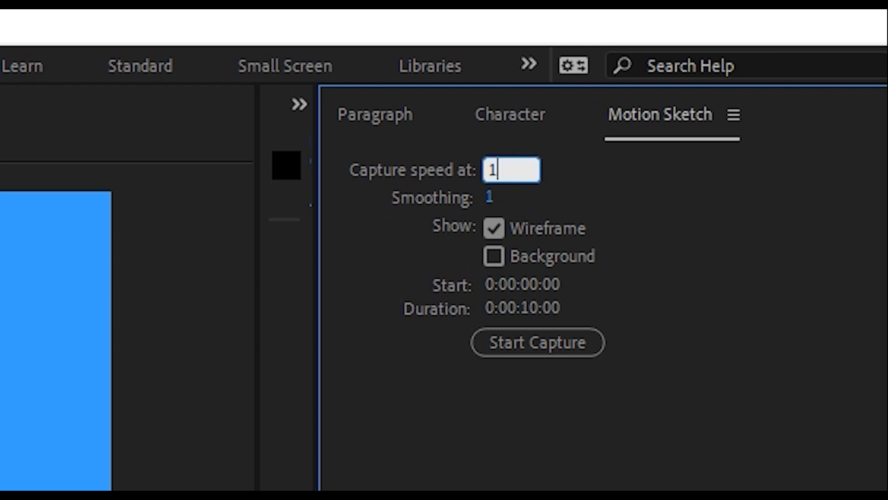
text(00)
key(Return)
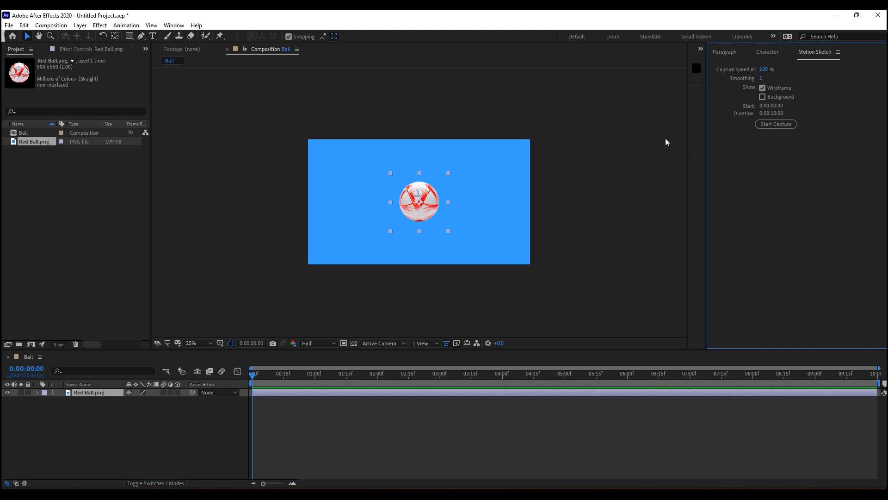
click(773, 123)
mouse_move(428, 187)
mouse_down()
mouse_move(474, 161)
mouse_move(458, 205)
mouse_move(323, 179)
mouse_move(404, 176)
mouse_move(489, 140)
mouse_move(385, 243)
mouse_move(552, 282)
mouse_move(307, 169)
mouse_move(334, 101)
mouse_move(368, 194)
mouse_move(329, 272)
mouse_move(360, 278)
mouse_move(565, 188)
mouse_move(501, 172)
mouse_move(343, 185)
mouse_move(346, 153)
mouse_move(387, 294)
mouse_move(501, 183)
mouse_move(480, 119)
mouse_move(323, 155)
mouse_move(509, 244)
mouse_up()
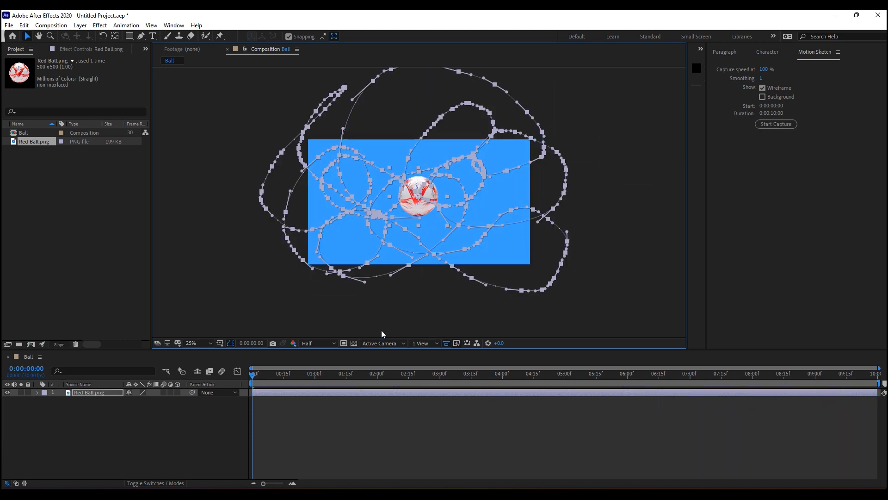
Step: Examine the captured motion path and preview the ball's animation
key(comma)
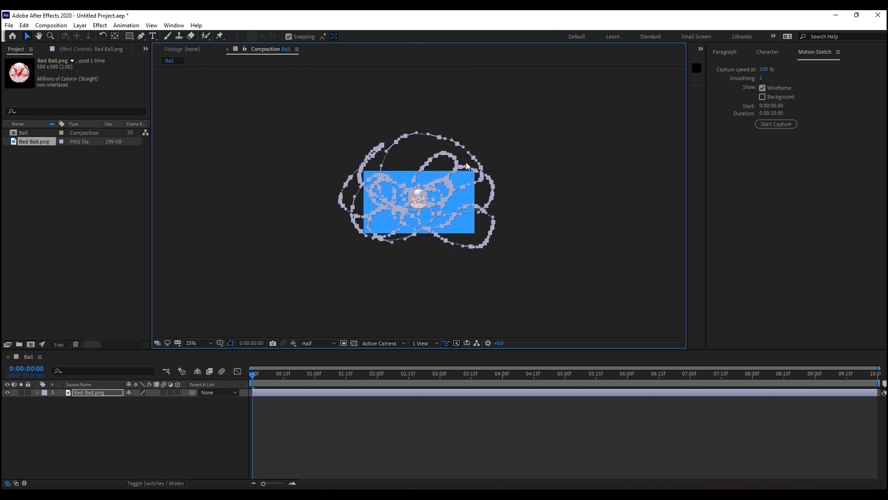
click(413, 424)
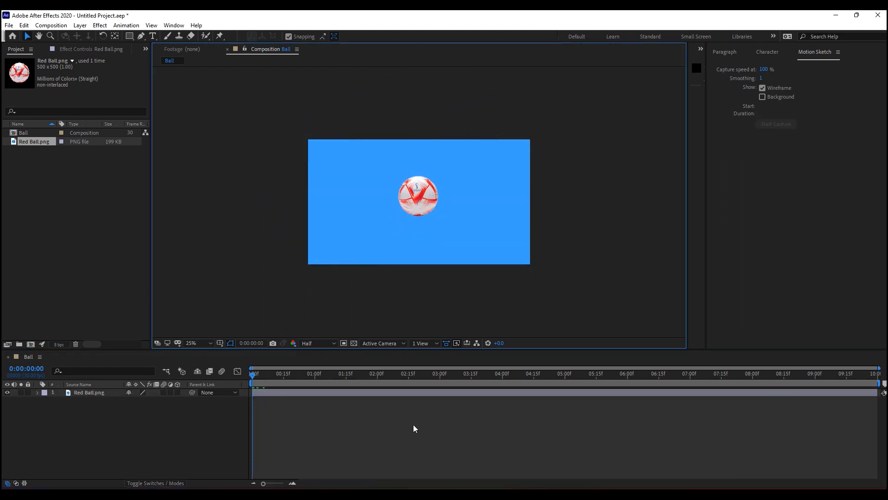
key(space)
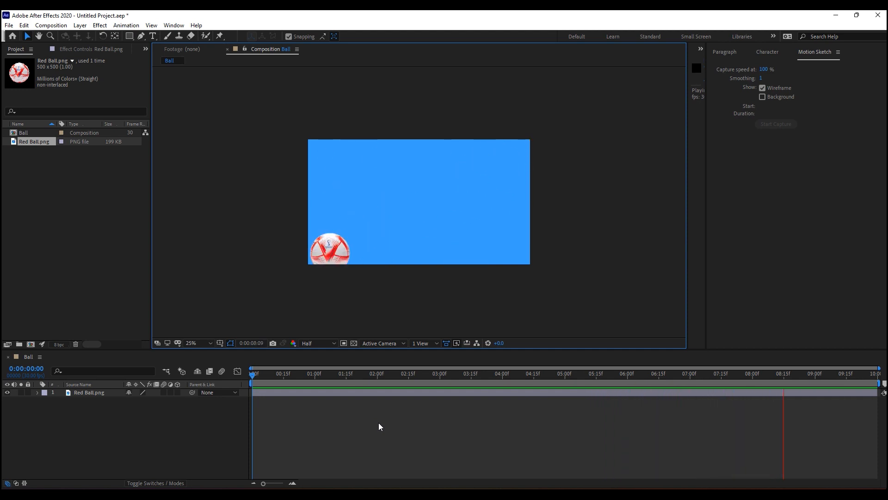
key(space)
click(428, 393)
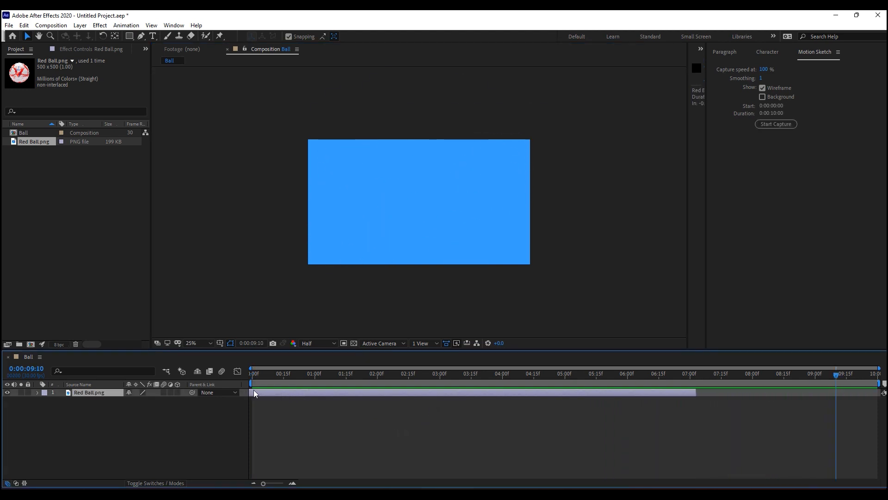
key(Home)
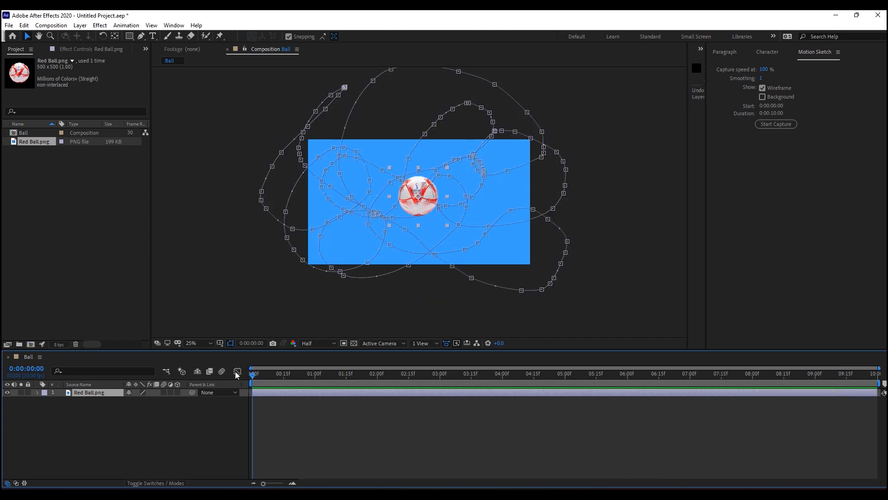
click(581, 303)
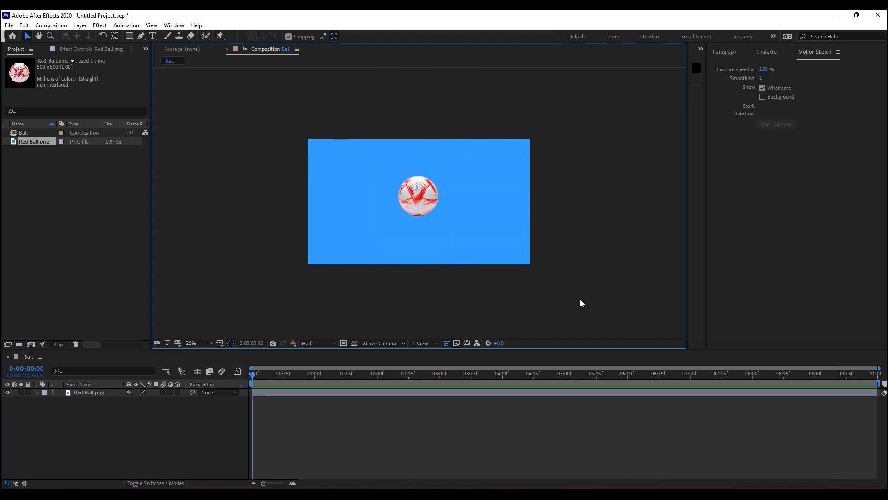
Step: Reveal the Position keyframes of the Red Ball layer and remove all of them
click(92, 391)
key(p)
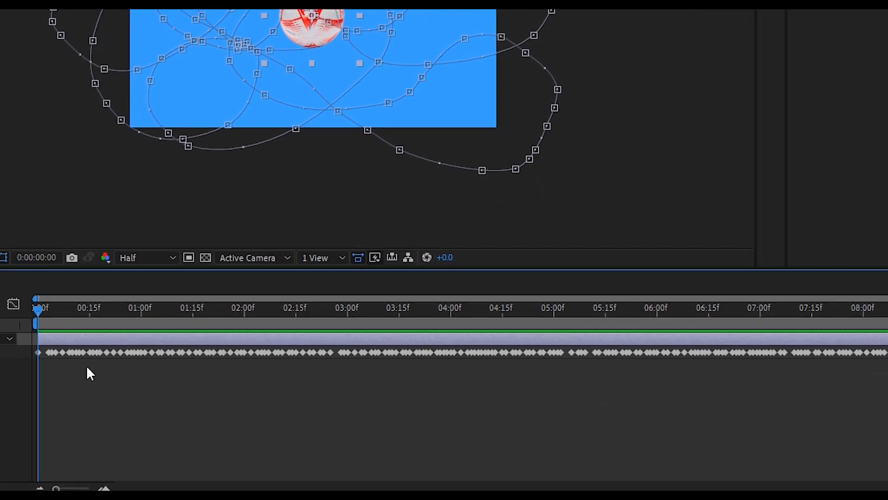
drag(65, 321, 38, 347)
click(576, 169)
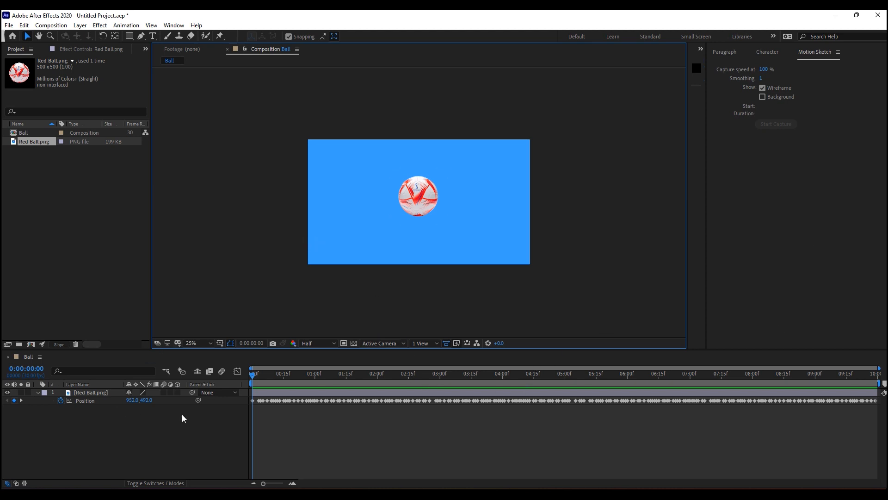
click(61, 400)
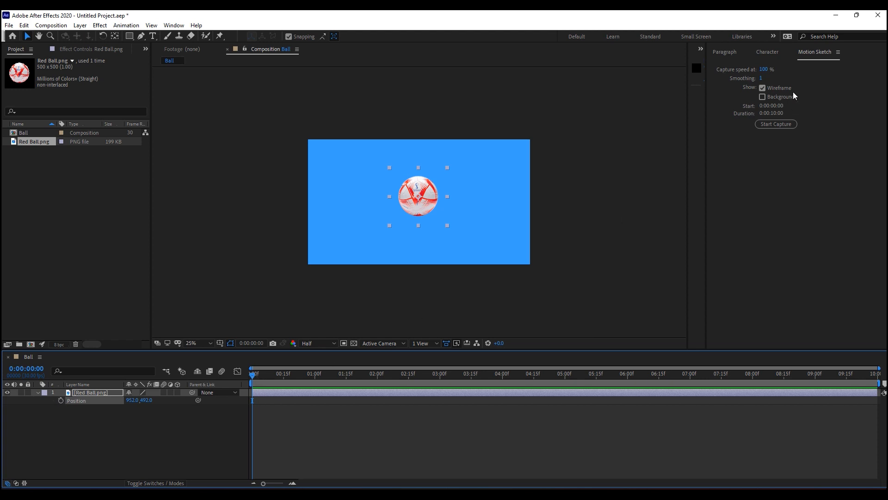
Step: Set the Motion Sketch capture speed to 50% and record a freehand looping motion path across the composition for the ball
click(764, 69)
text(5)
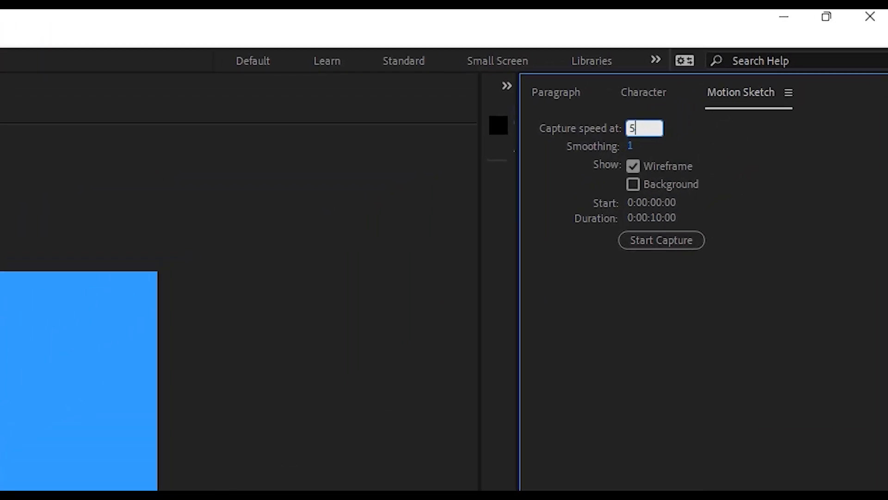
text(0)
key(Return)
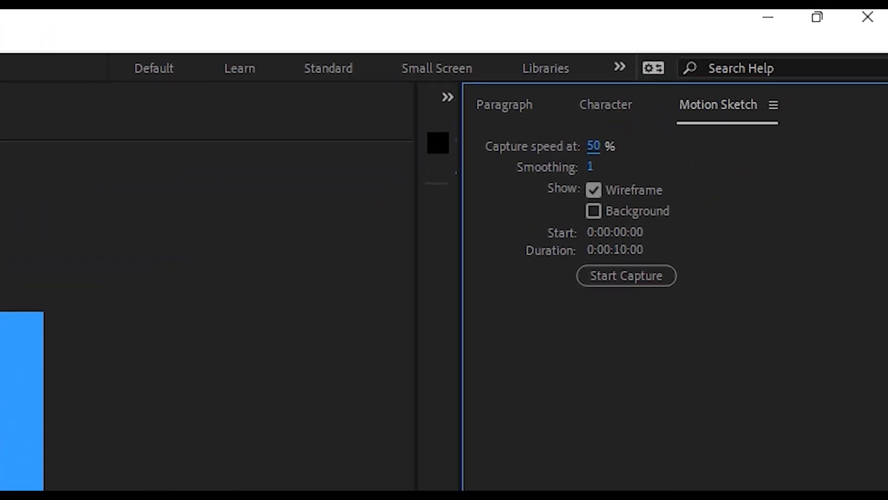
click(642, 275)
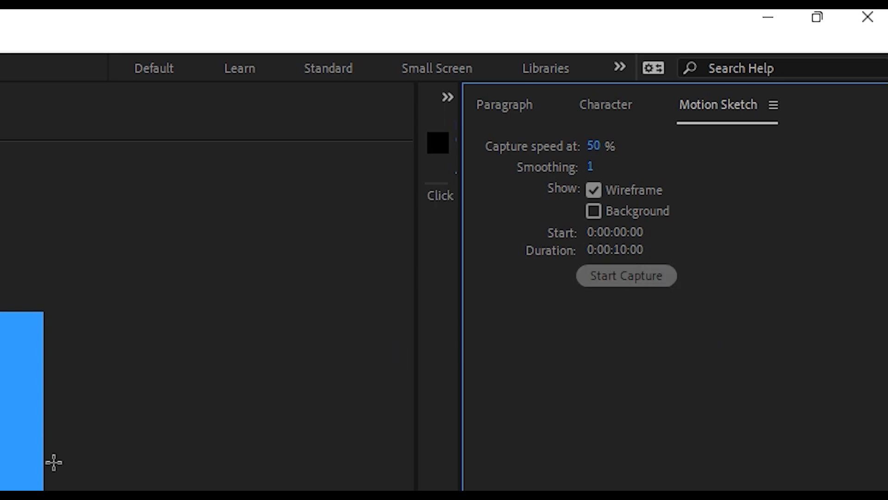
mouse_move(360, 225)
mouse_down()
mouse_move(469, 184)
mouse_move(439, 156)
mouse_move(325, 196)
mouse_move(365, 141)
mouse_move(279, 218)
mouse_move(352, 248)
mouse_move(318, 250)
mouse_move(425, 262)
mouse_move(419, 297)
mouse_move(501, 239)
mouse_move(482, 213)
mouse_move(446, 262)
mouse_move(380, 182)
mouse_move(452, 202)
mouse_move(351, 189)
mouse_move(461, 165)
mouse_move(522, 265)
mouse_move(416, 264)
mouse_move(262, 176)
mouse_move(303, 115)
mouse_move(453, 181)
mouse_move(546, 284)
mouse_move(335, 243)
mouse_move(366, 218)
mouse_up()
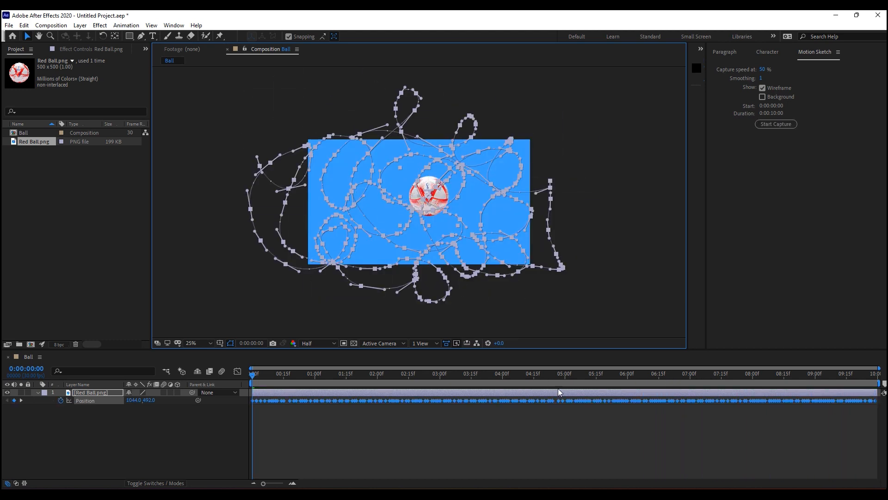
Step: Preview the ball's animation recorded at the 50% capture speed
drag(863, 374, 204, 392)
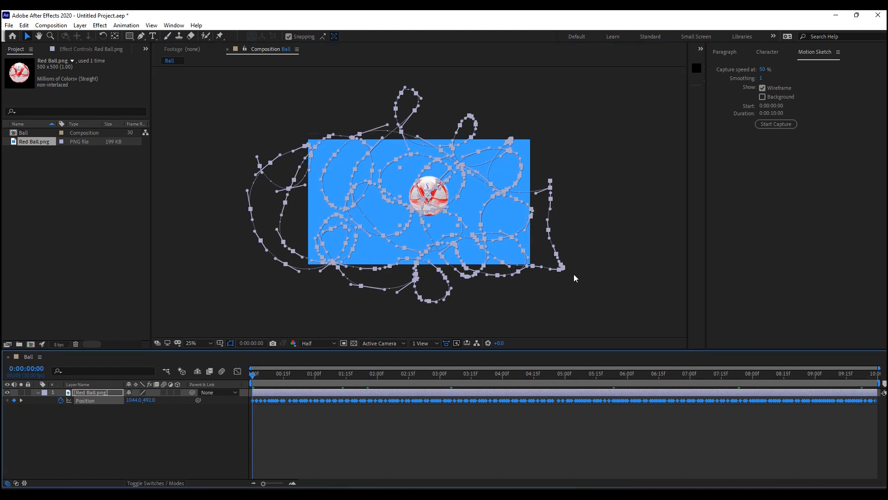
click(603, 269)
key(space)
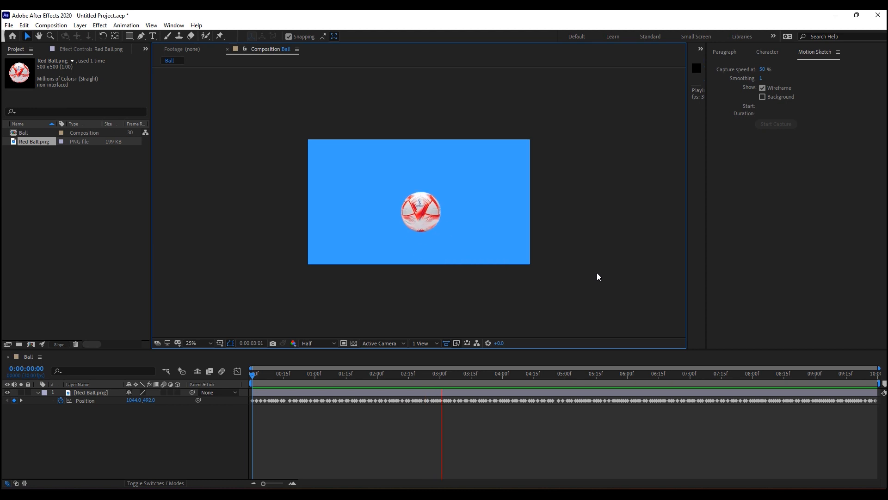
key(space)
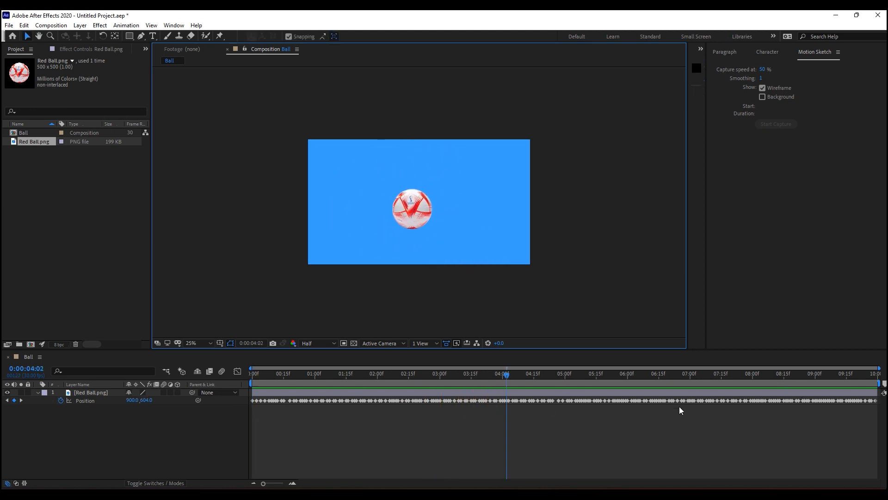
Step: Play the ball's 50% capture once more to review its motion
key(space)
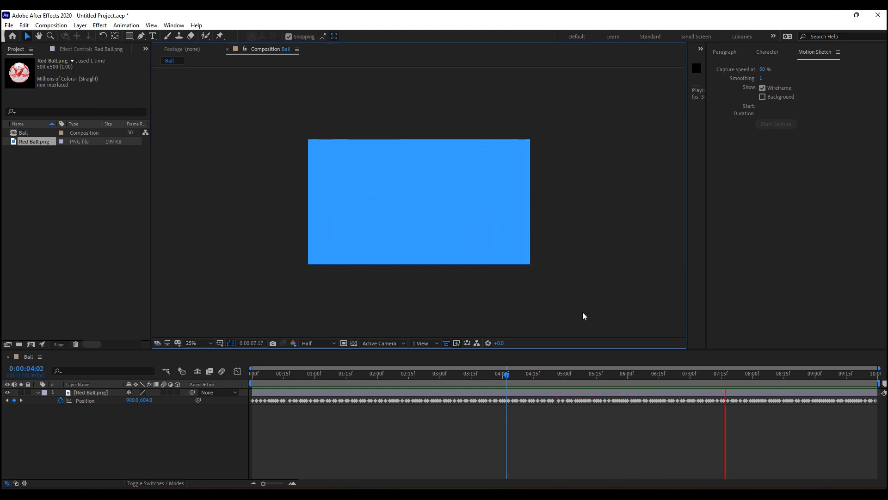
key(space)
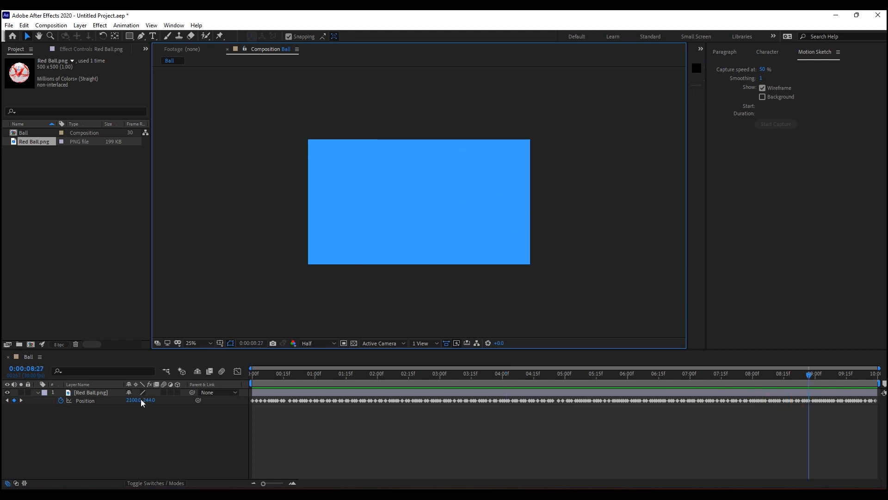
Step: Remove all Position keyframes from the Red Ball layer and set the Motion Sketch capture speed to 200%
click(60, 400)
click(762, 70)
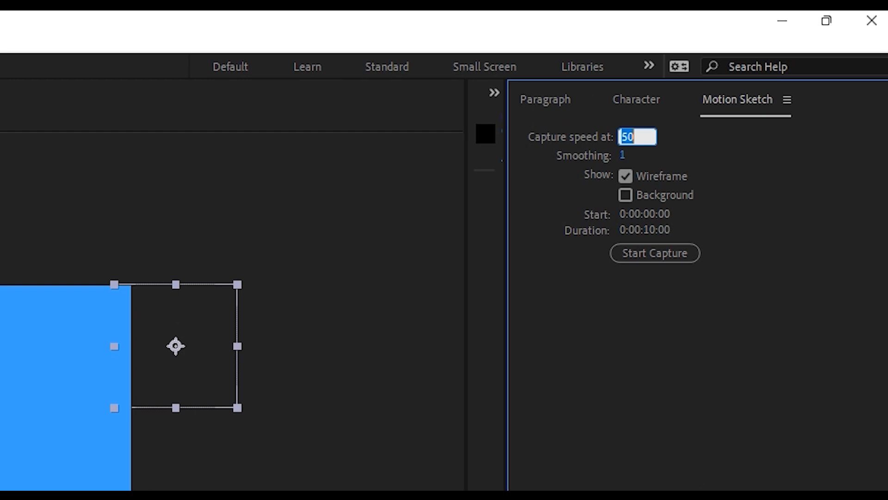
text(200)
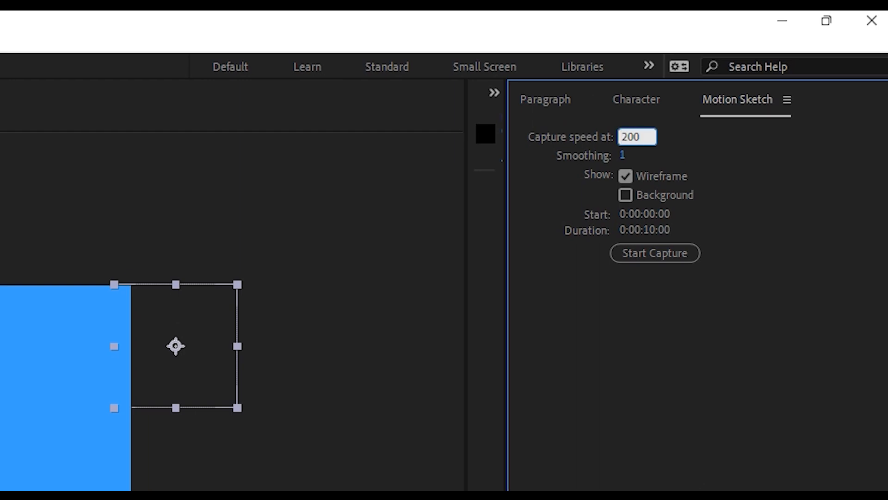
key(Return)
Step: Record a freehand looping motion path for the ball from the start of the composition at the 200% capture speed
click(596, 380)
key(Home)
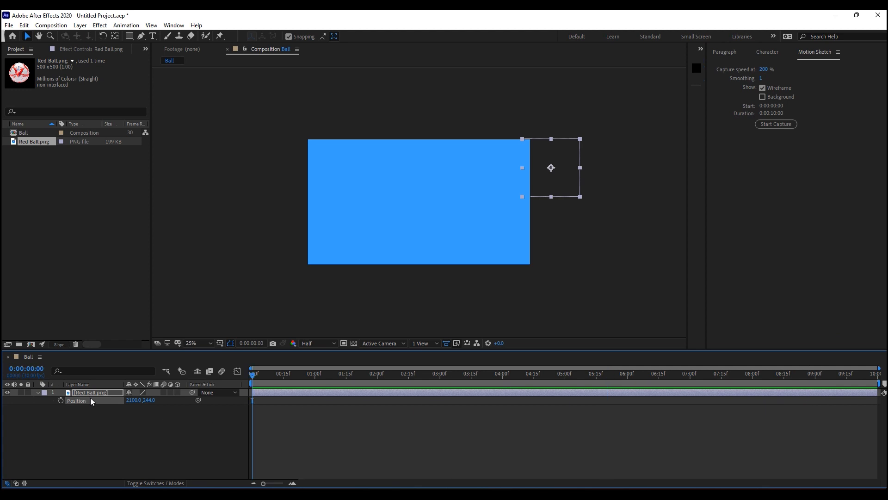
click(781, 121)
mouse_move(548, 165)
mouse_down()
mouse_move(421, 201)
mouse_move(426, 143)
mouse_move(283, 194)
mouse_move(283, 186)
mouse_move(360, 125)
mouse_move(356, 294)
mouse_move(443, 173)
mouse_move(382, 130)
mouse_move(381, 209)
mouse_move(425, 257)
mouse_up()
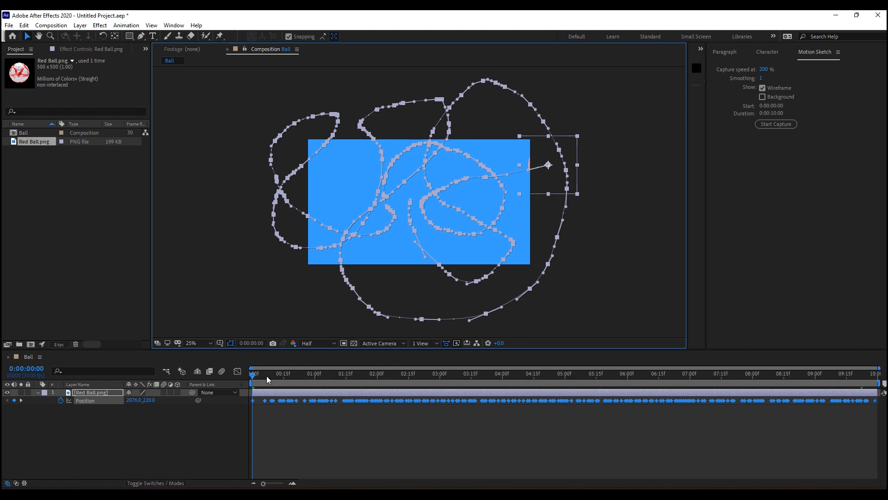
Step: Preview the ball's animation recorded at the 200% capture speed
click(609, 299)
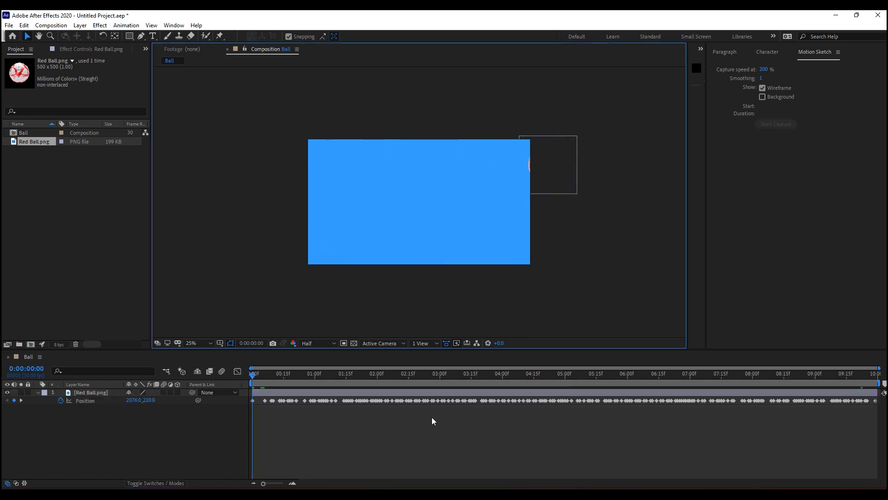
key(space)
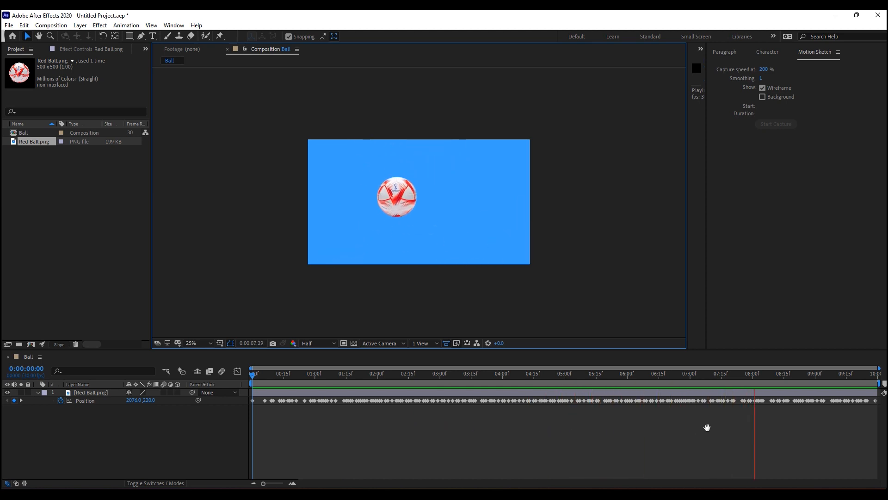
key(space)
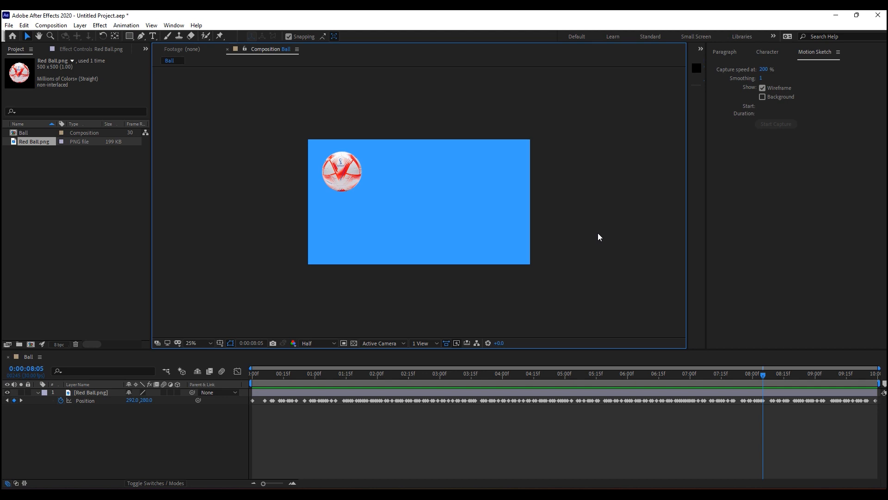
Step: Return to the composition's first frame, clear the ball's Position keyframes and set the Motion Sketch smoothing to 20
drag(781, 373, 242, 445)
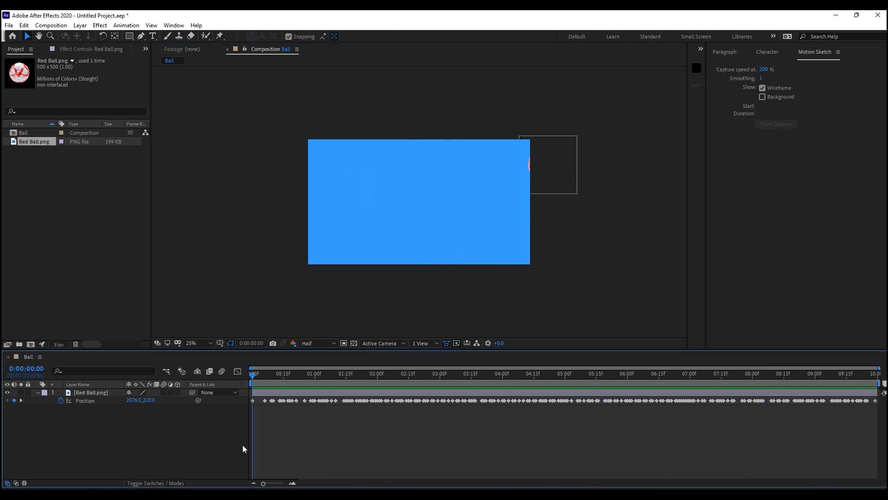
click(60, 399)
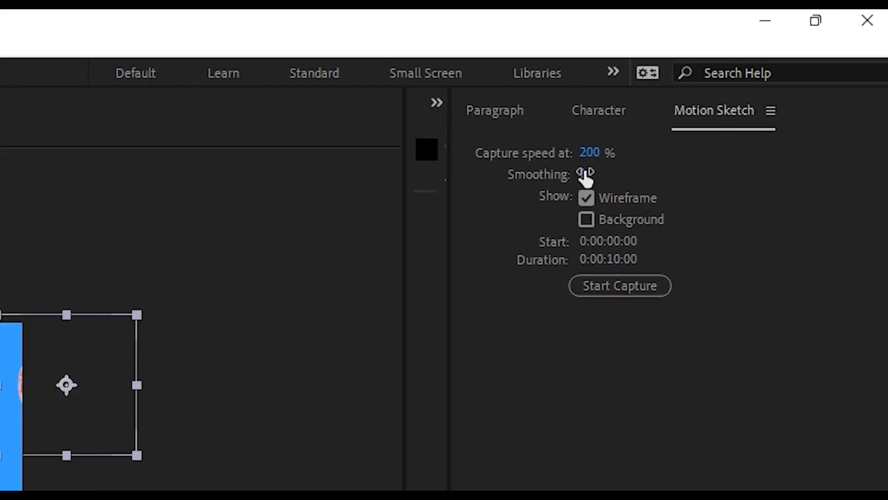
drag(762, 78, 765, 78)
drag(594, 172, 609, 183)
click(590, 173)
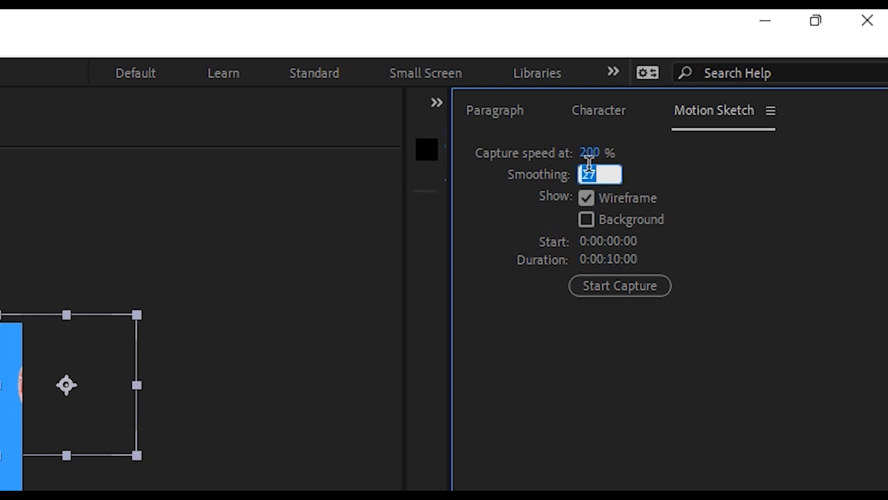
text(20)
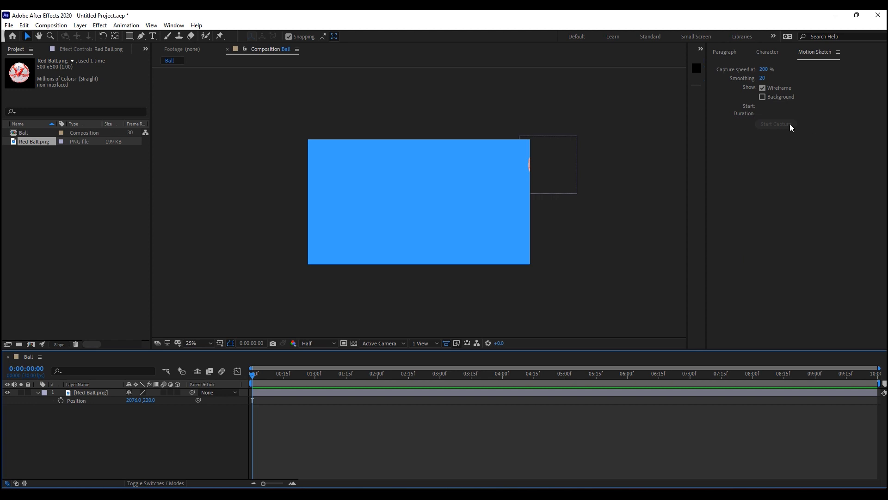
Step: Set the capture speed to 100% and record a freehand looping motion path across the composition for the Red Ball layer
click(777, 77)
text(100)
key(Return)
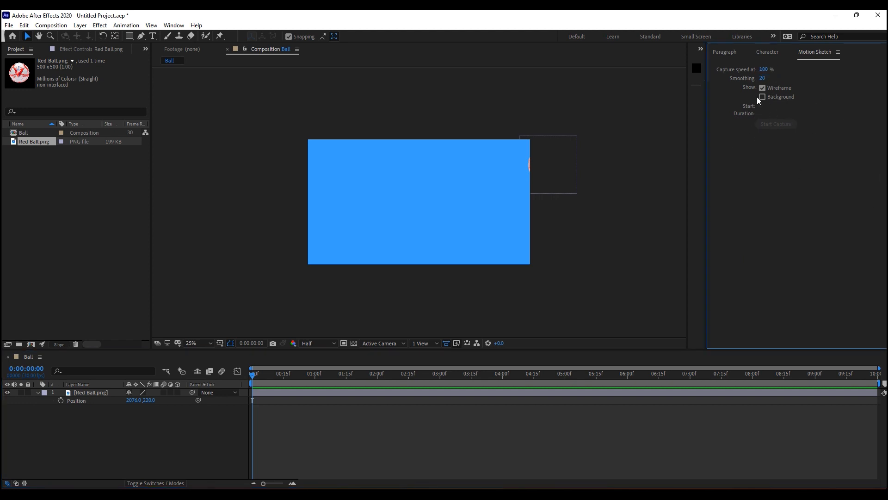
click(107, 400)
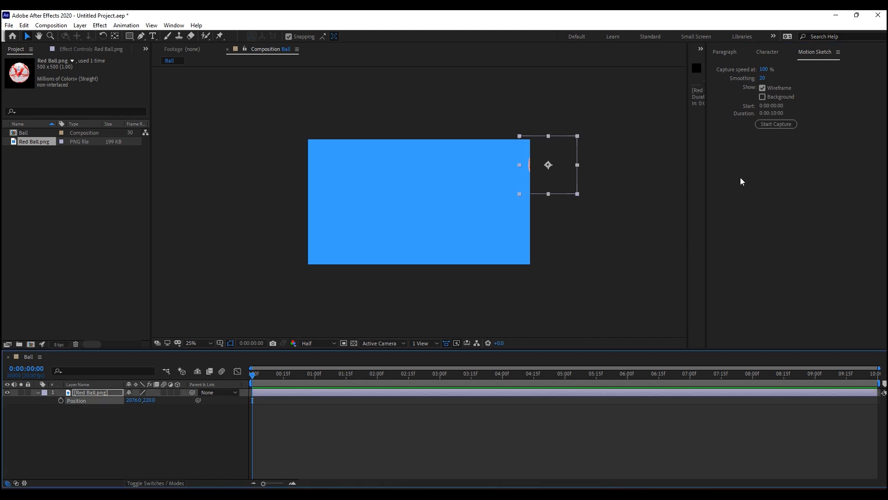
click(776, 124)
mouse_move(549, 158)
mouse_down()
mouse_move(429, 190)
mouse_move(354, 185)
mouse_move(398, 243)
mouse_move(389, 181)
mouse_move(315, 152)
mouse_move(208, 211)
mouse_move(501, 179)
mouse_move(549, 158)
mouse_move(495, 203)
mouse_move(402, 128)
mouse_move(393, 246)
mouse_move(455, 134)
mouse_move(465, 161)
mouse_move(555, 138)
mouse_move(426, 186)
mouse_move(409, 151)
mouse_move(501, 131)
mouse_move(628, 206)
mouse_move(502, 175)
mouse_move(428, 118)
mouse_move(505, 115)
mouse_move(316, 180)
mouse_up()
Step: Preview the smoothed animation of the ball from the first frame
drag(589, 376, 188, 378)
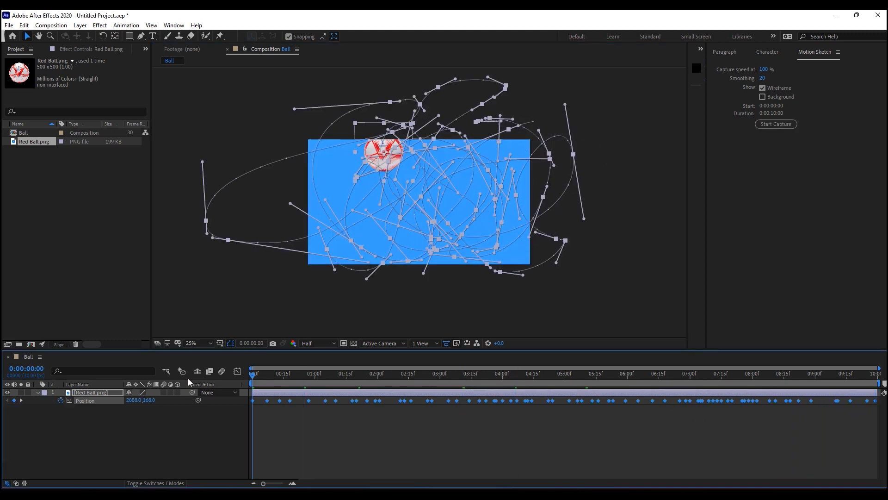
click(673, 290)
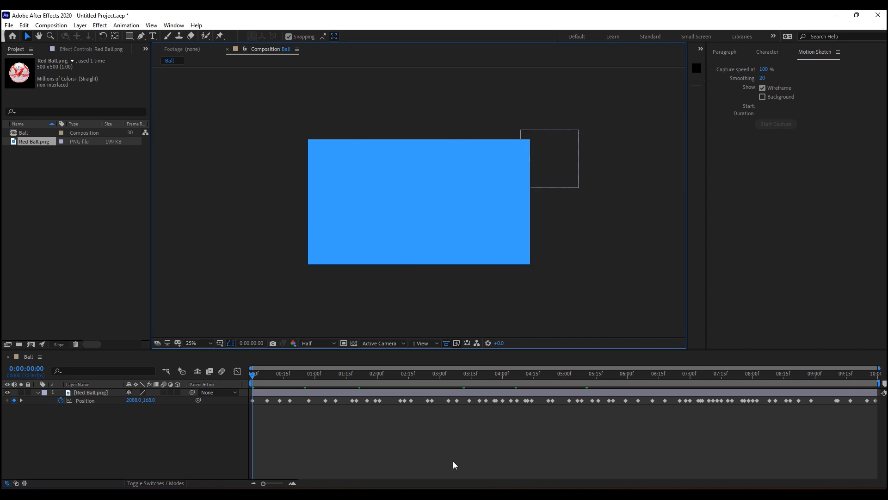
key(space)
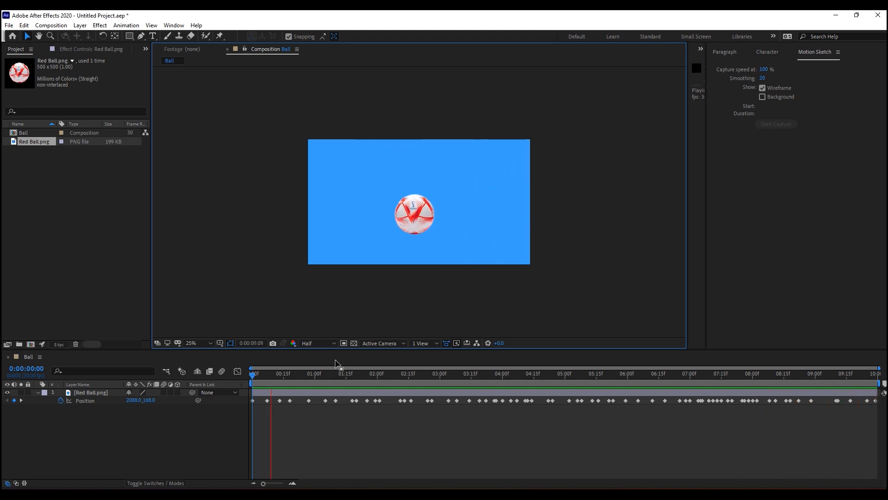
click(365, 426)
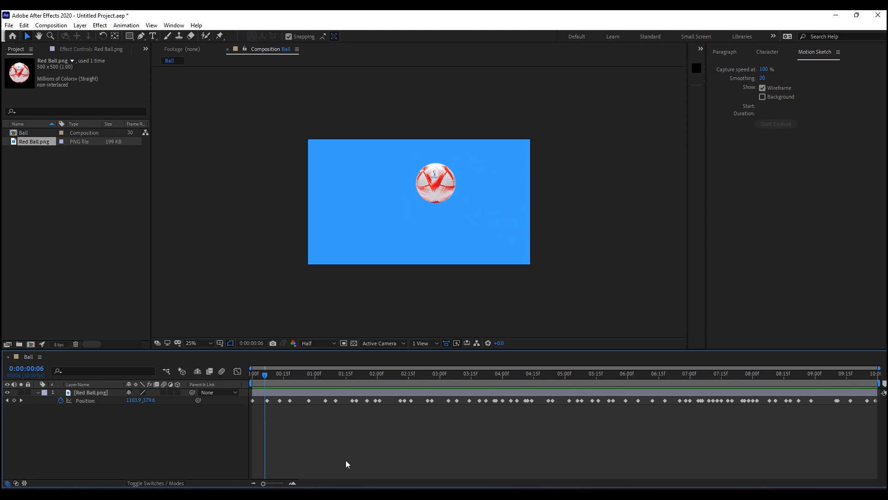
Step: Enable motion blur for the Red Ball layer and the composition, and preview the animation from the first frame
drag(265, 374, 253, 373)
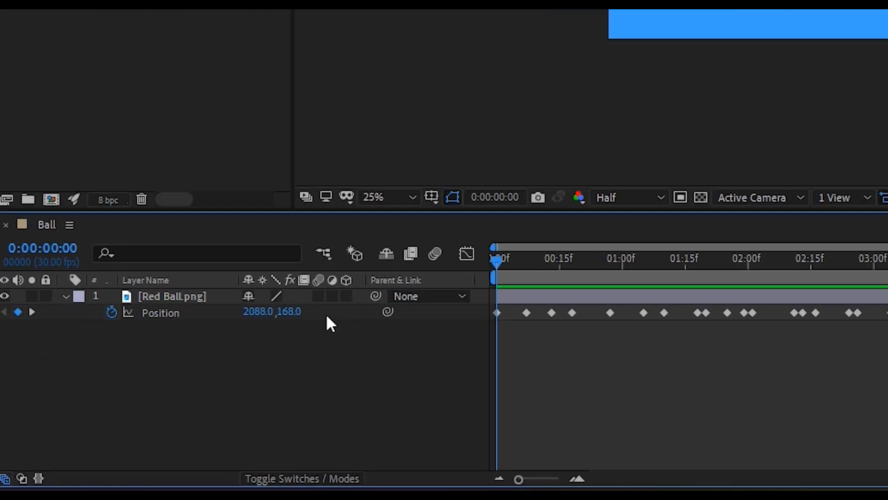
click(318, 295)
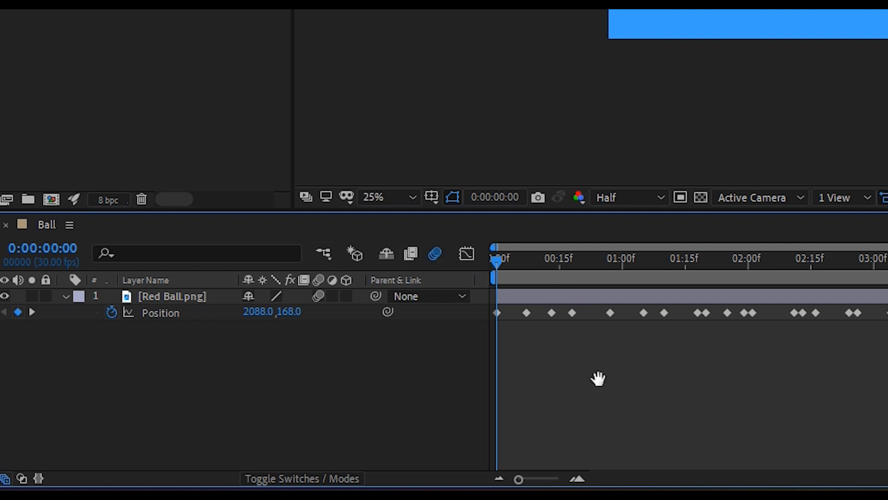
key(space)
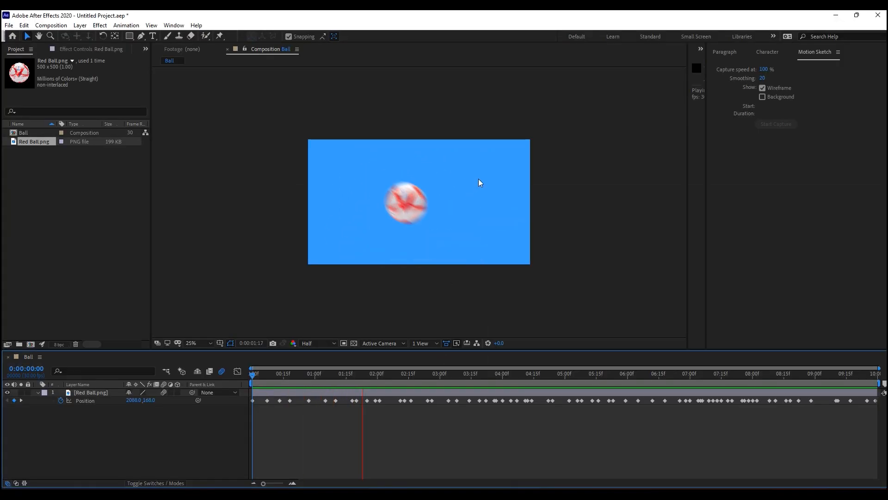
key(space)
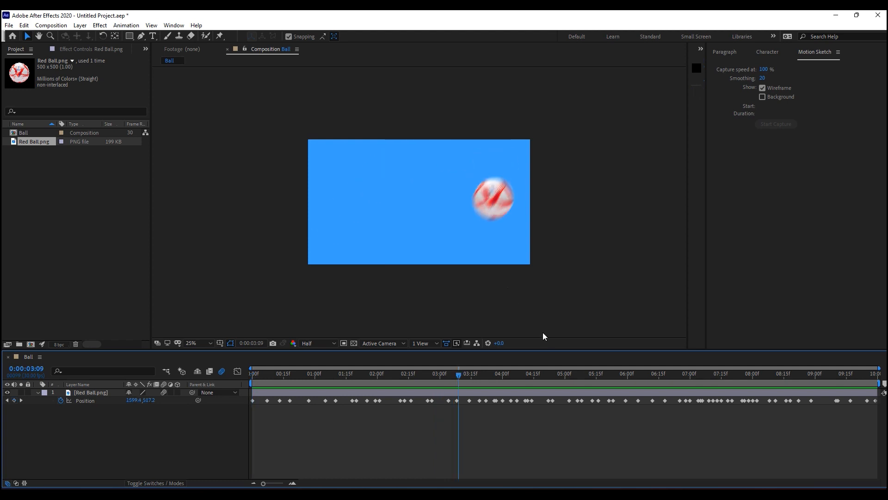
Step: Examine the ball's motion blur at 0:00:03:11 and play the animation on from there
click(462, 373)
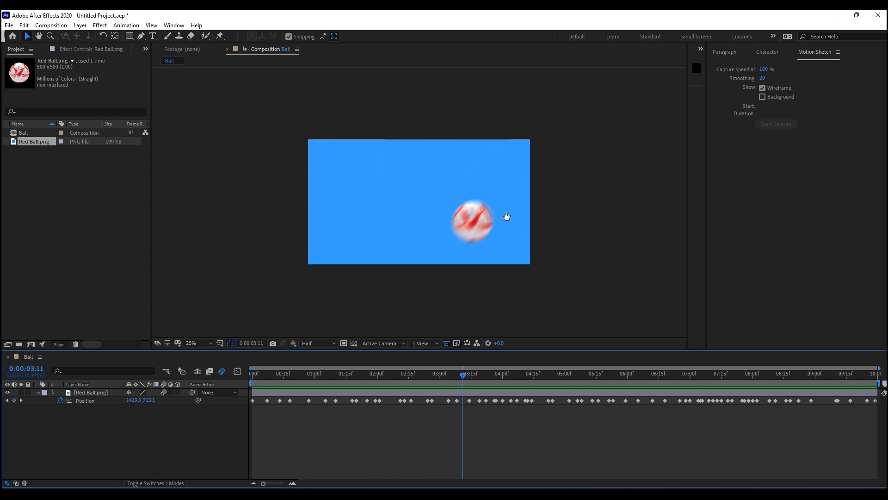
key(space)
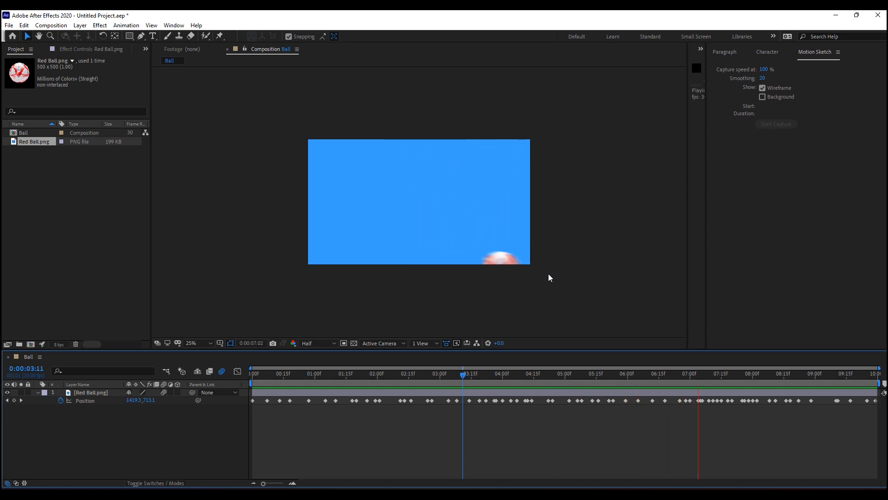
key(space)
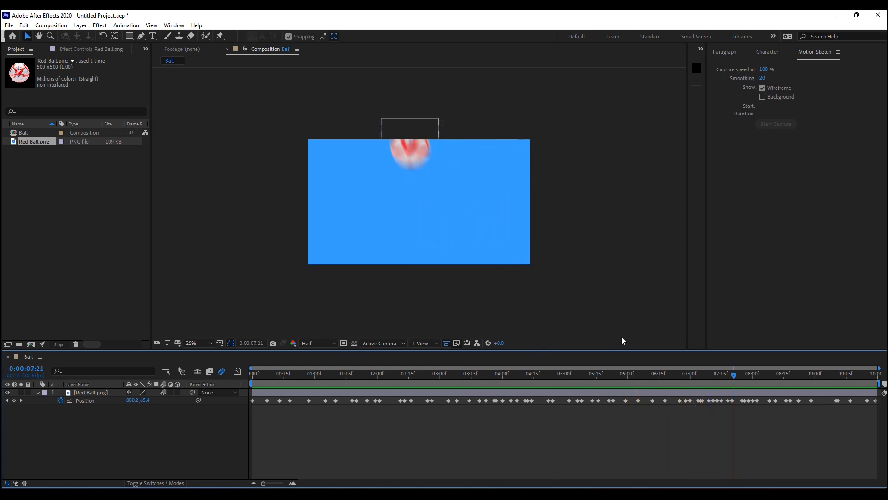